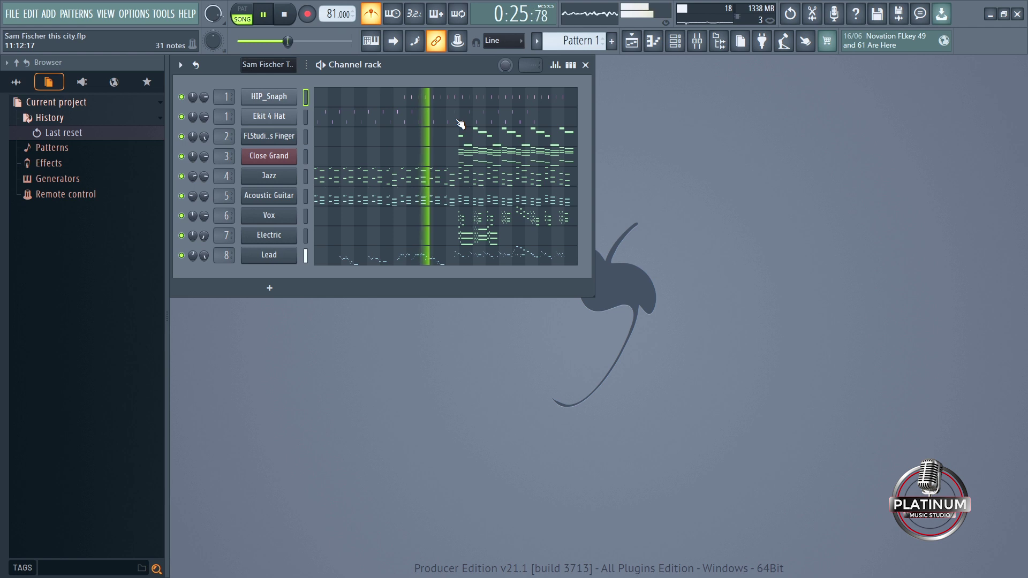
# - Inspect the Jazz notes around bars 18–21 in the piano roll, then bring the Channel rack forward
pyautogui.click(558, 177)
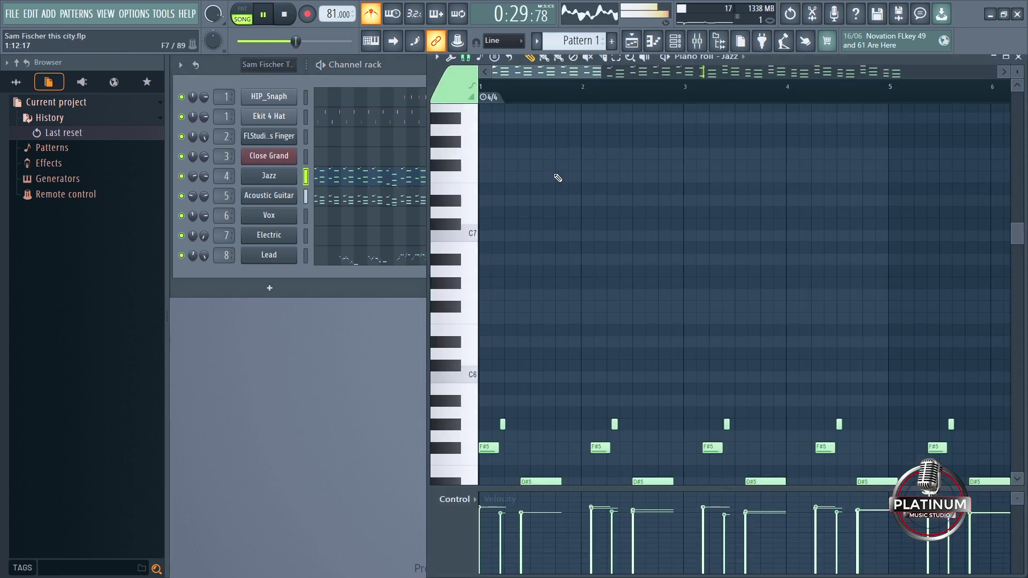
pyautogui.moveTo(564, 73); pyautogui.dragTo(903, 85)
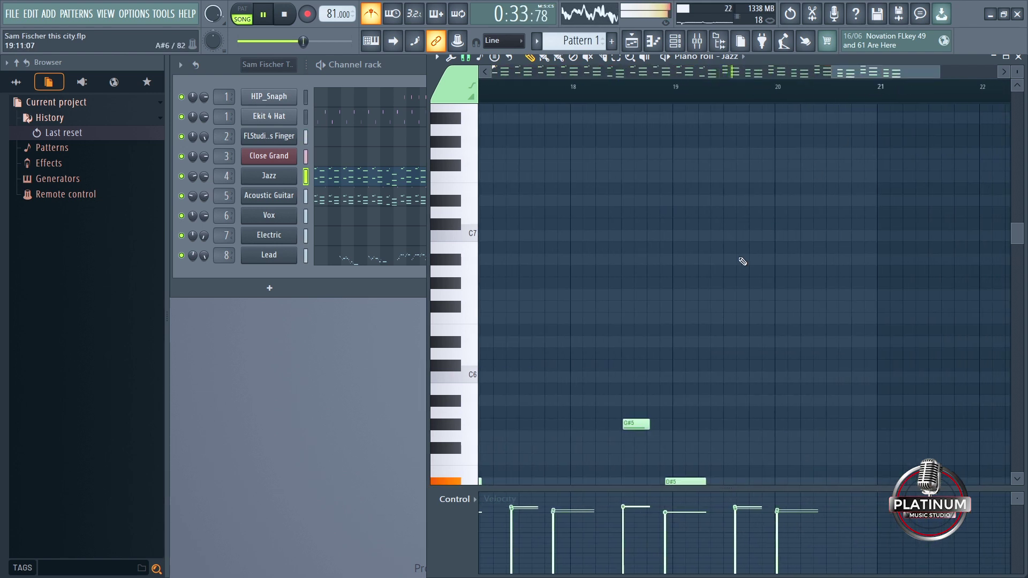
pyautogui.scroll(-10, 743, 261)
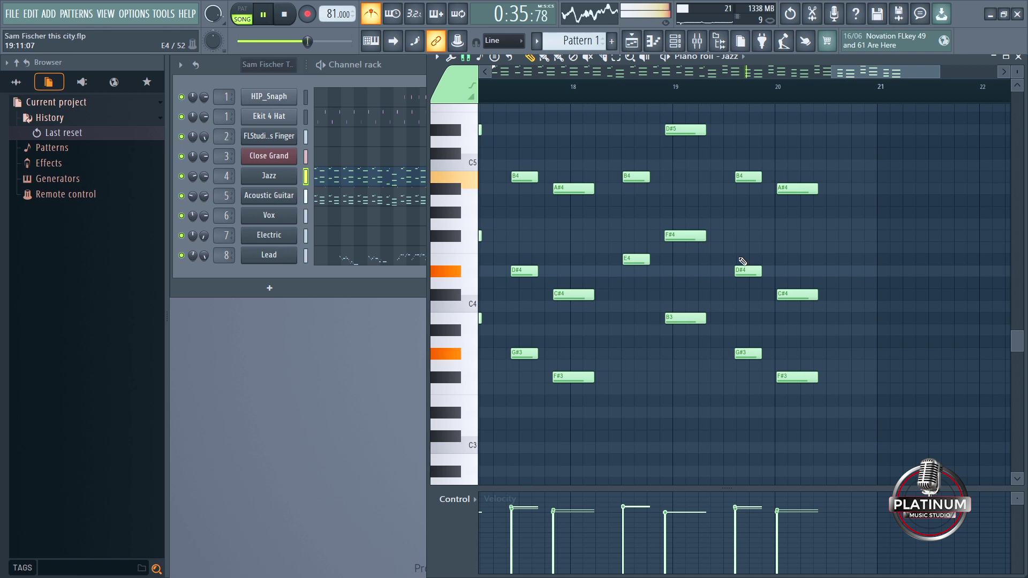
pyautogui.click(380, 79)
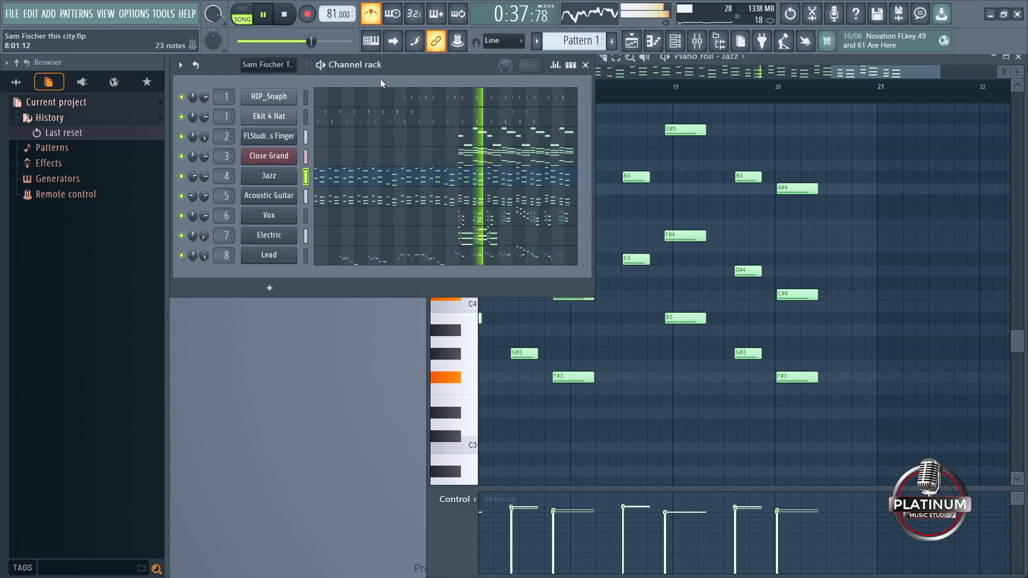
# - Show Ekit 4 Hat in the piano roll and mute HIP_Snaph so only the hats play
pyautogui.click(552, 97)
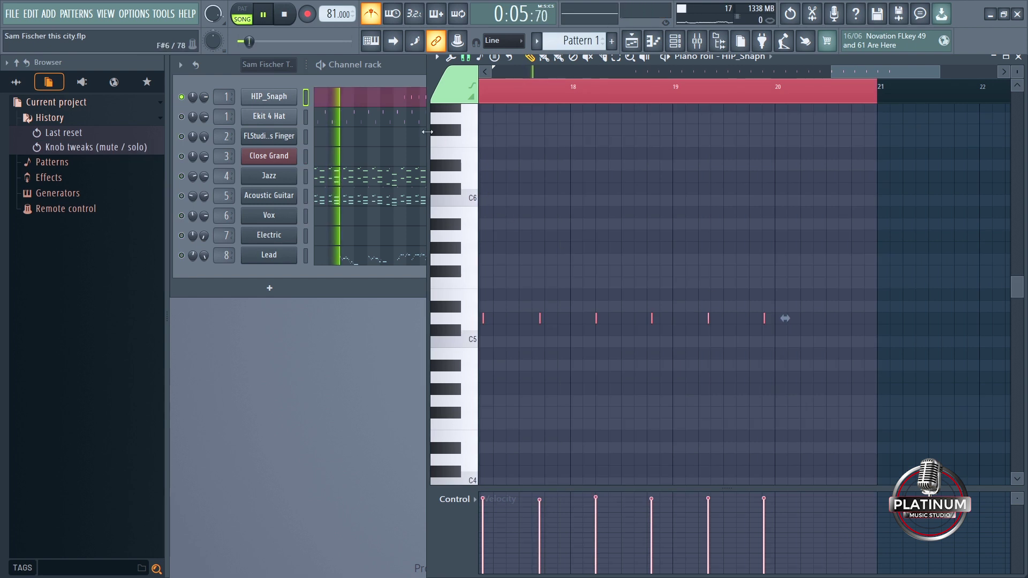
pyautogui.click(412, 123)
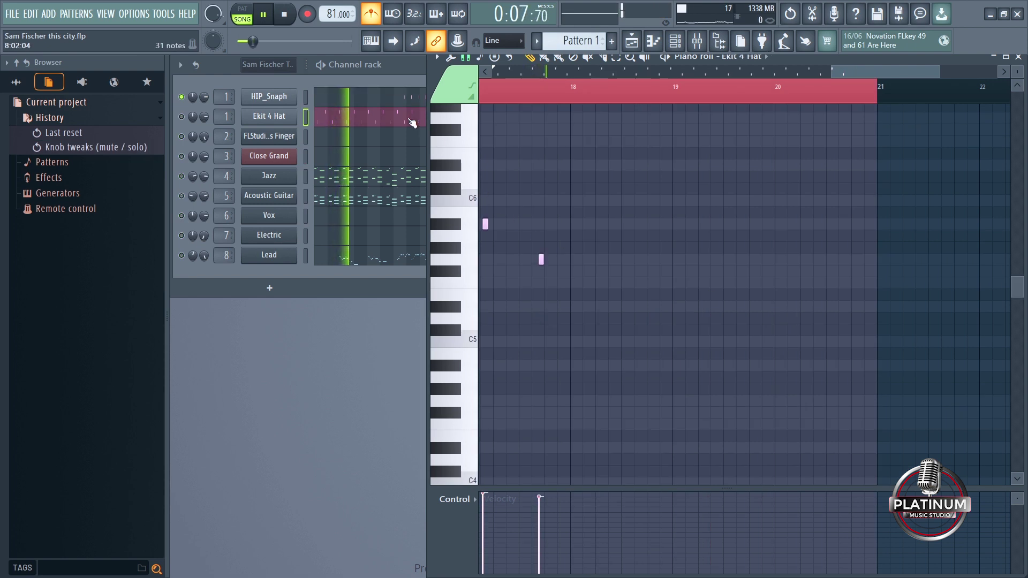
pyautogui.moveTo(867, 70); pyautogui.dragTo(837, 72)
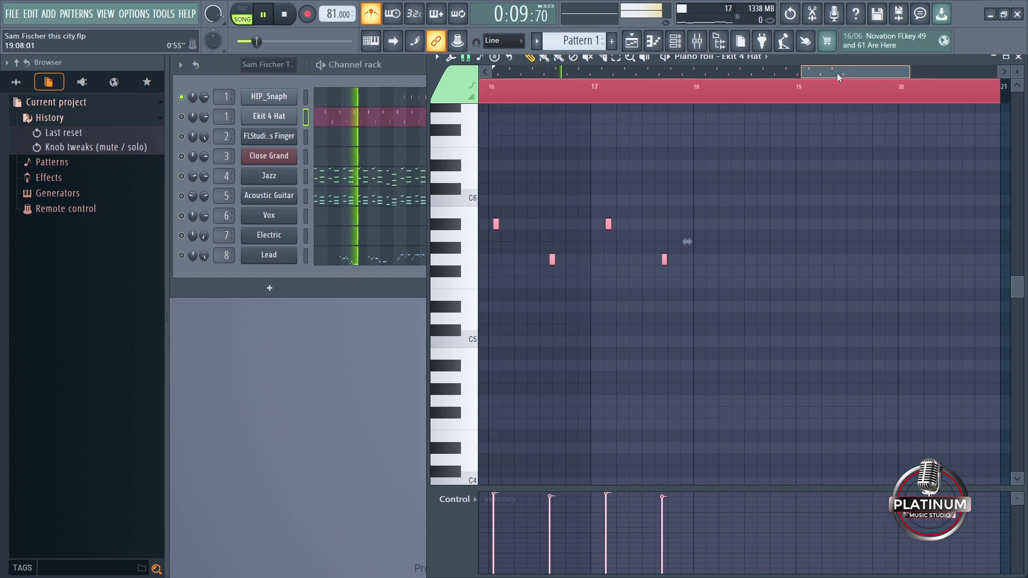
pyautogui.click(181, 116)
pyautogui.moveTo(428, 232); pyautogui.dragTo(591, 232)
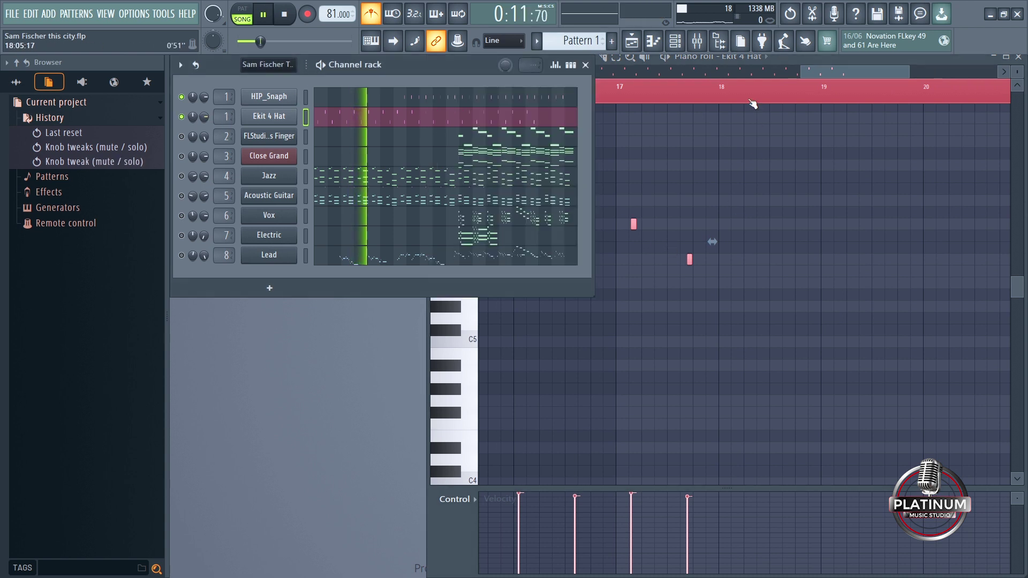
pyautogui.moveTo(878, 71); pyautogui.dragTo(854, 72)
pyautogui.click(180, 96)
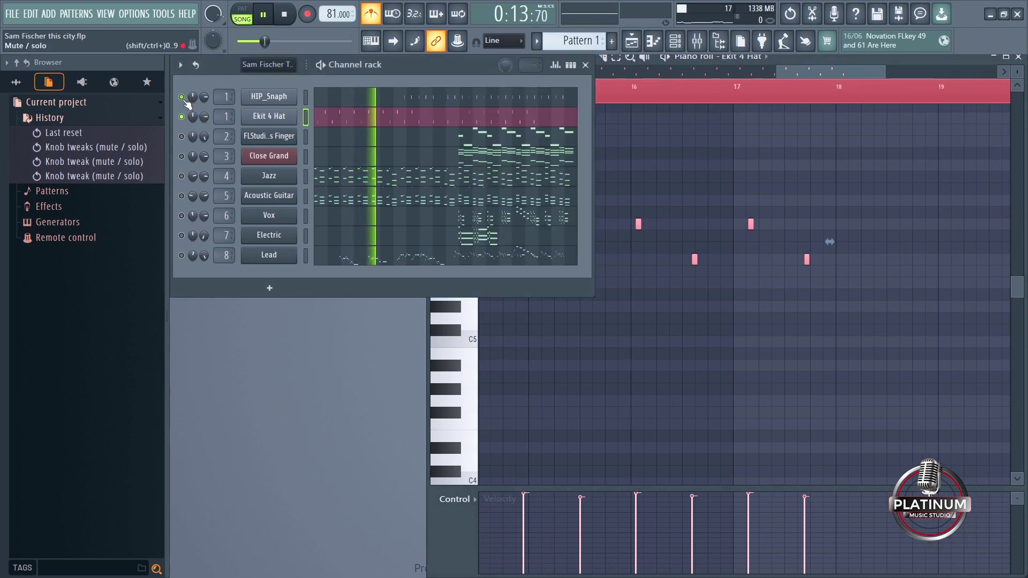
# - Scale the hat notes to 94.44%, then to 98.43%, and return to the Channel rack
pyautogui.click(829, 242)
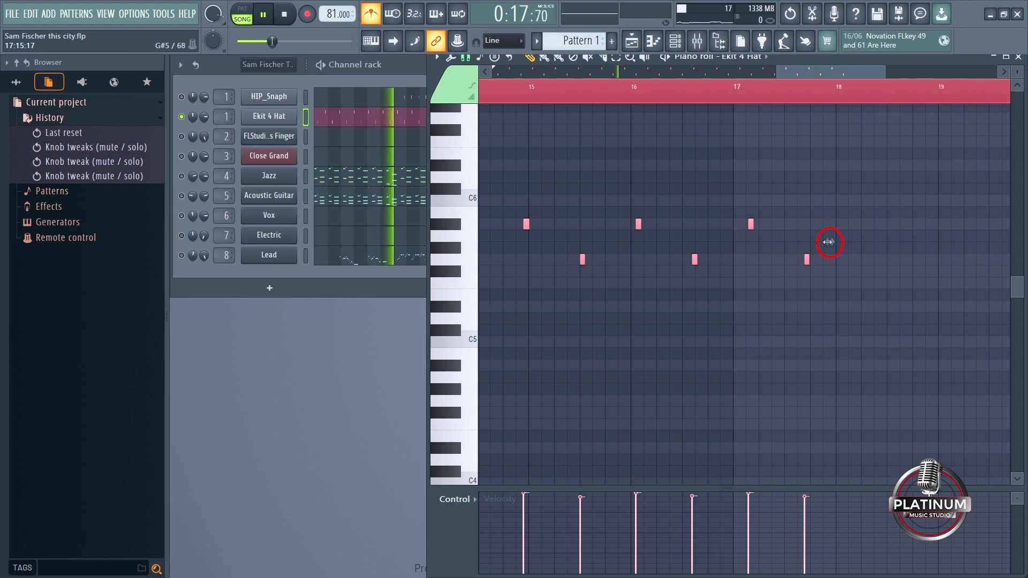
pyautogui.moveTo(829, 242); pyautogui.dragTo(735, 255)
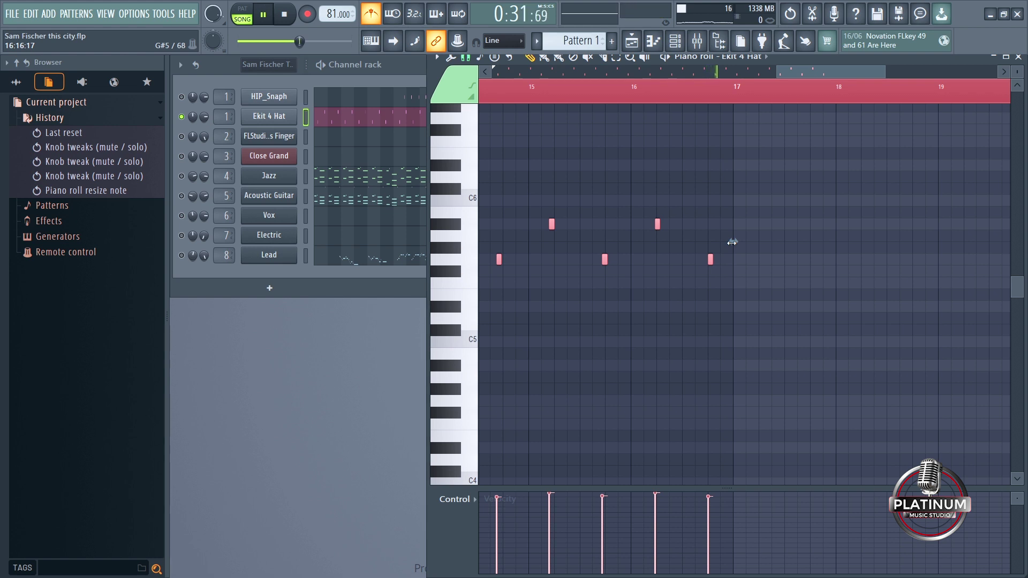
pyautogui.moveTo(732, 242); pyautogui.dragTo(681, 242)
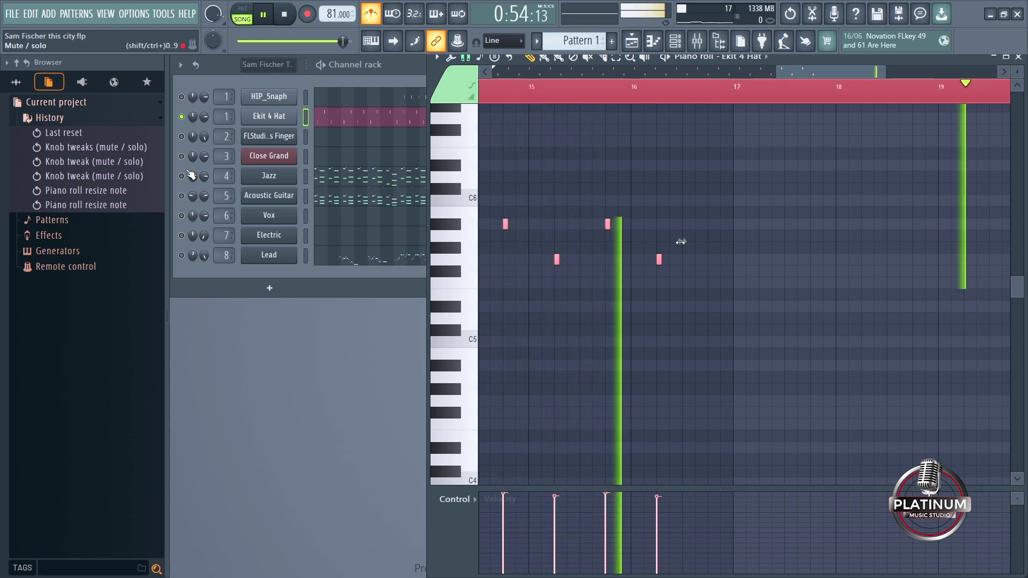
pyautogui.click(411, 186)
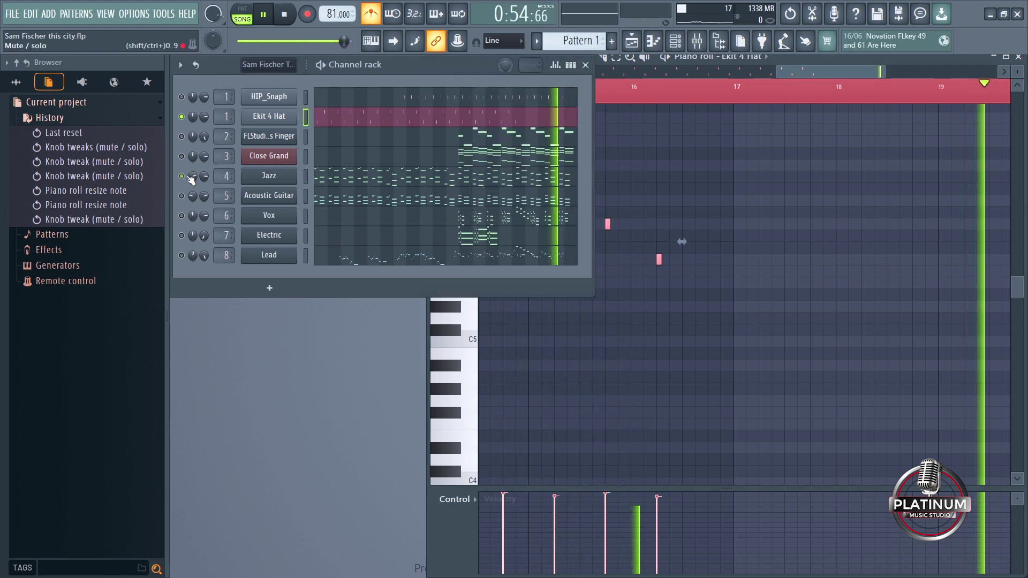
# - Select all Jazz notes, scale them to 99.49%, then step back that resize with Ctrl+Z
pyautogui.click(411, 186)
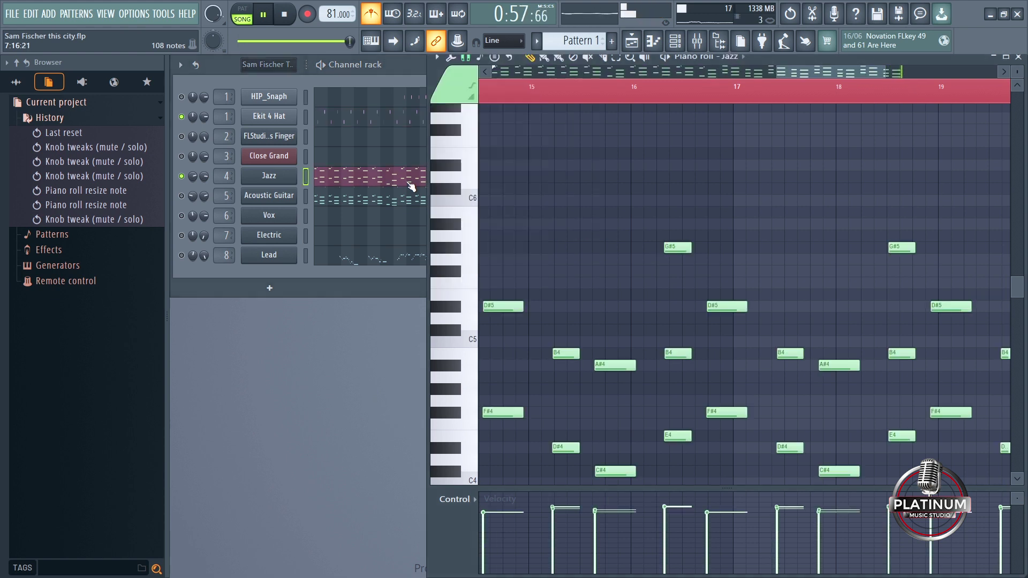
pyautogui.hotkey('ctrl', 'a')
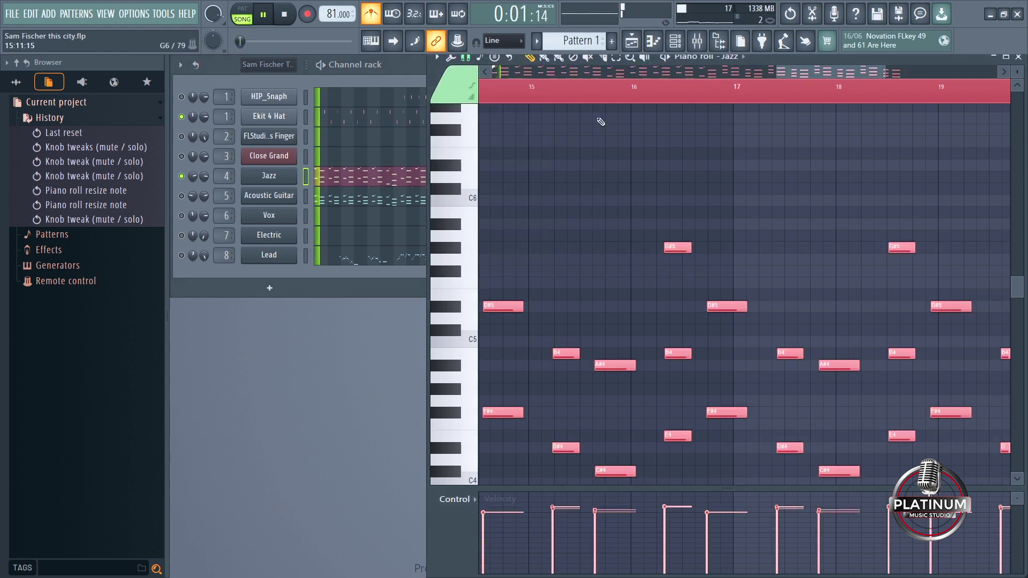
pyautogui.moveTo(789, 75); pyautogui.dragTo(841, 73)
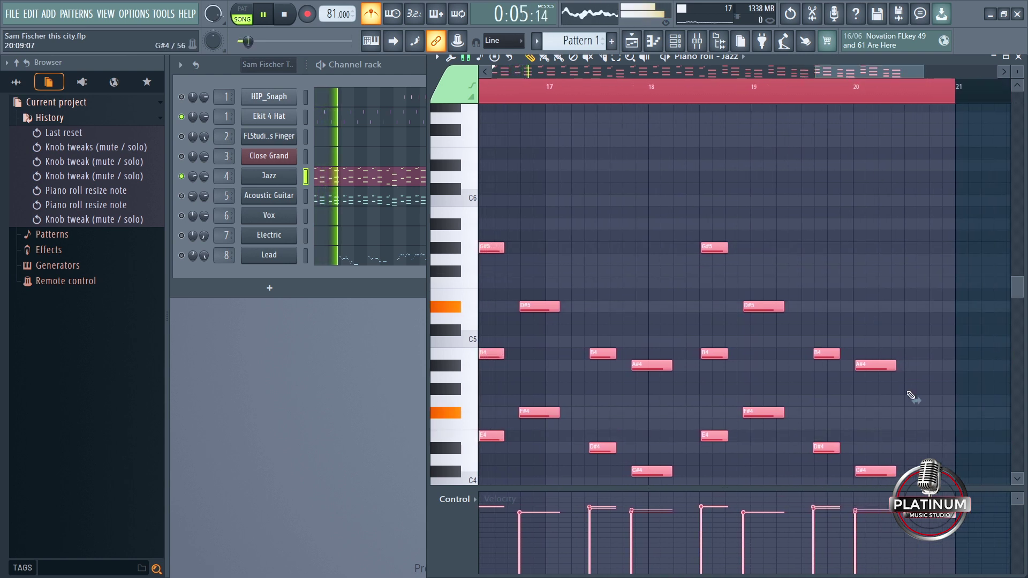
pyautogui.moveTo(914, 401); pyautogui.dragTo(742, 416)
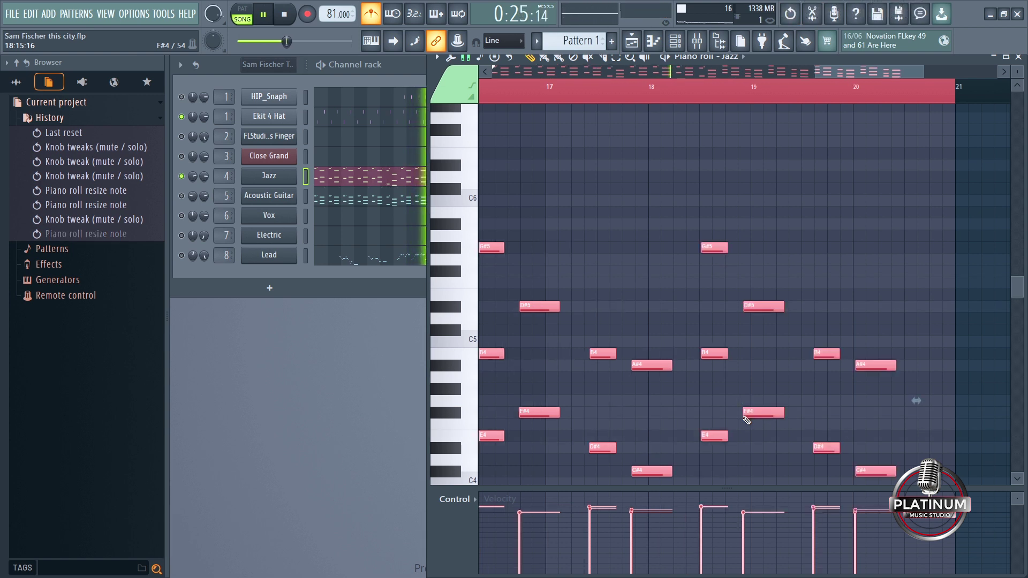
pyautogui.hotkey('ctrl', 'z')
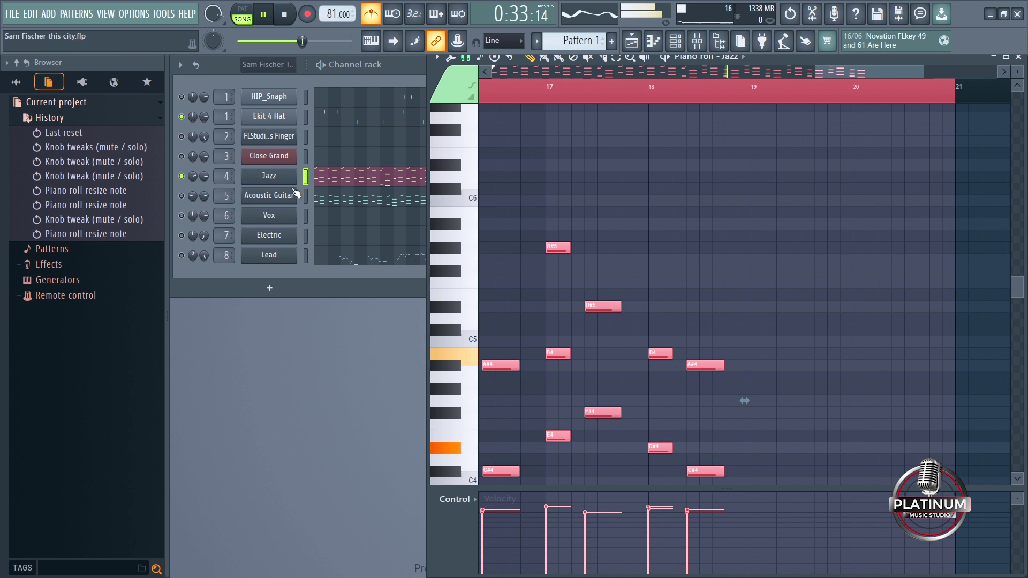
# - Select all Acoustic Guitar notes and scale them shorter to about 92%
pyautogui.click(181, 196)
pyautogui.click(351, 200)
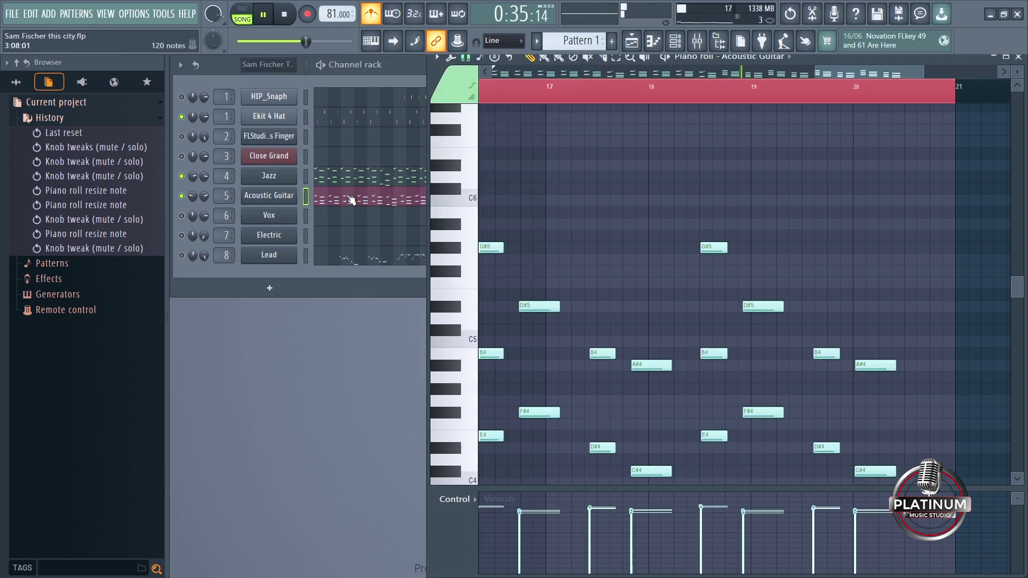
pyautogui.hotkey('ctrl', 'a')
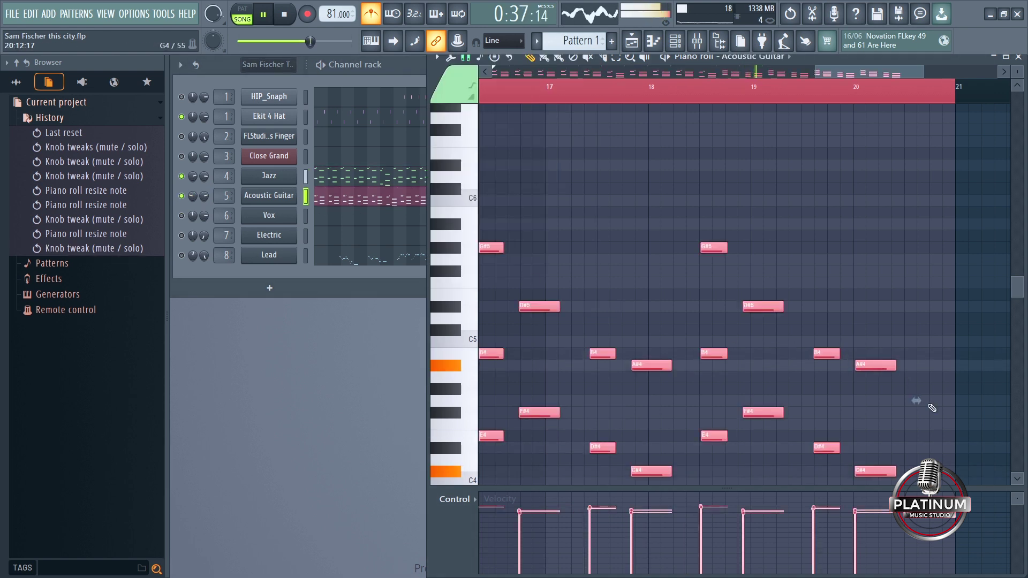
pyautogui.moveTo(919, 402); pyautogui.dragTo(708, 412)
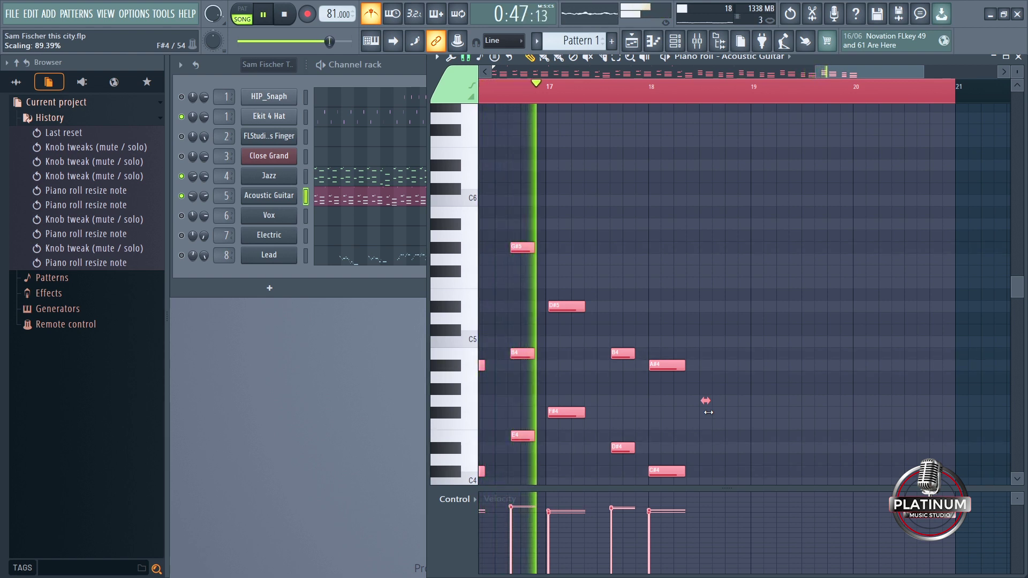
pyautogui.moveTo(708, 412)
pyautogui.mouseDown()
pyautogui.moveTo(679, 404)
pyautogui.moveTo(811, 402)
pyautogui.moveTo(749, 407)
pyautogui.moveTo(753, 417)
pyautogui.mouseUp()
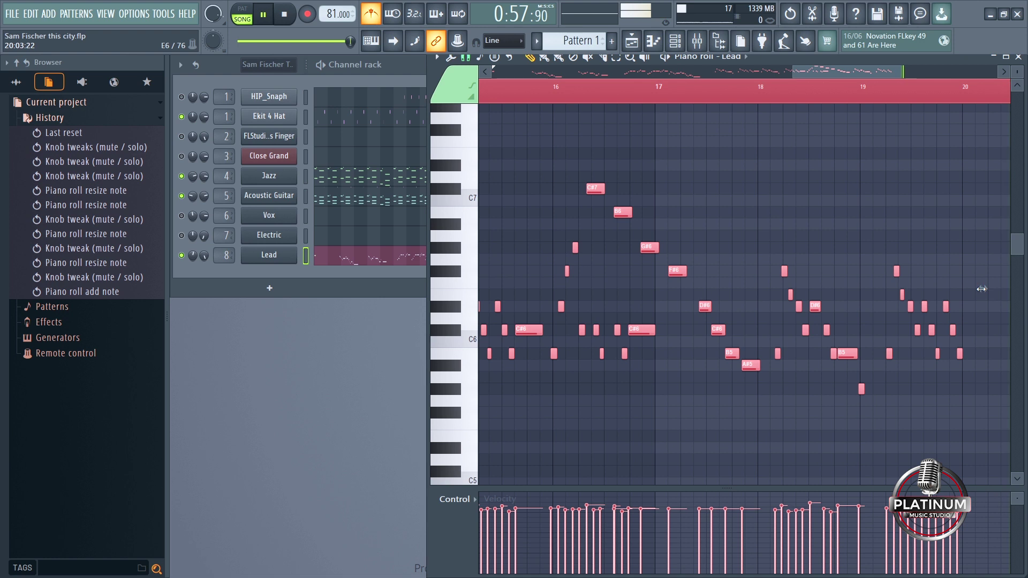
# - Play the song and compress the Lead notes in small steps to about 99.88%
pyautogui.press('space')
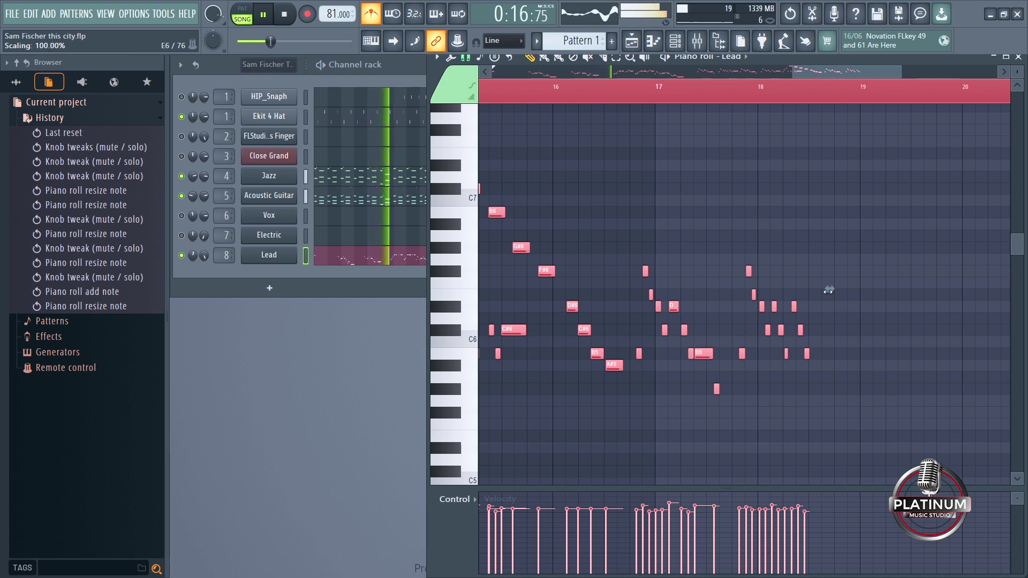
pyautogui.moveTo(828, 290); pyautogui.dragTo(821, 290)
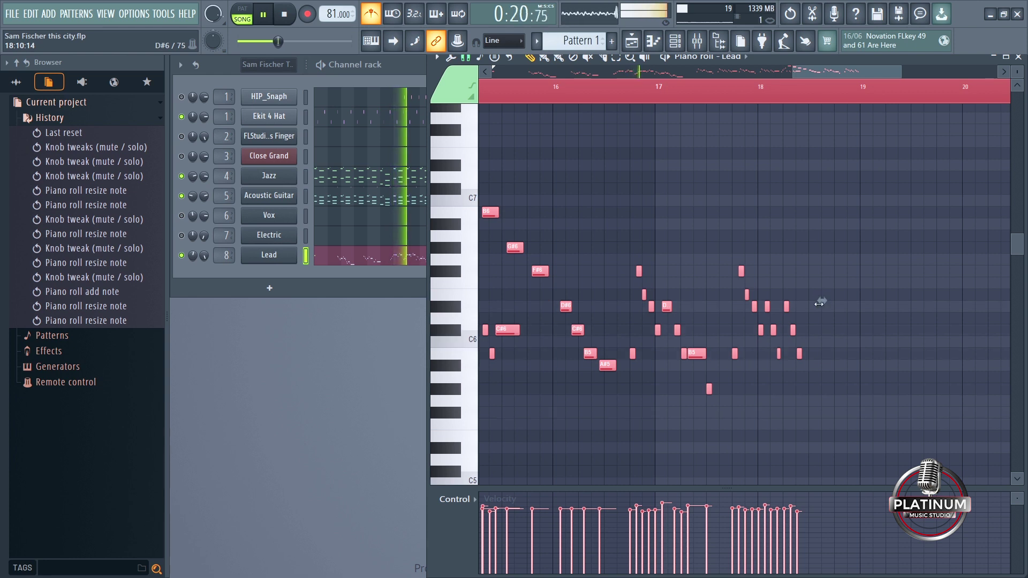
pyautogui.moveTo(822, 301); pyautogui.dragTo(819, 301)
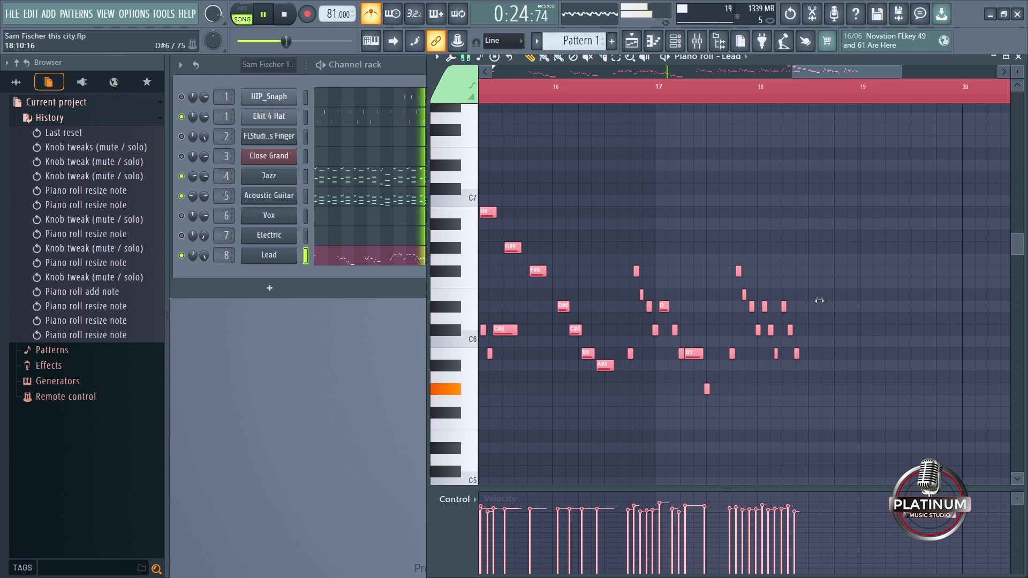
pyautogui.moveTo(819, 301); pyautogui.dragTo(816, 301)
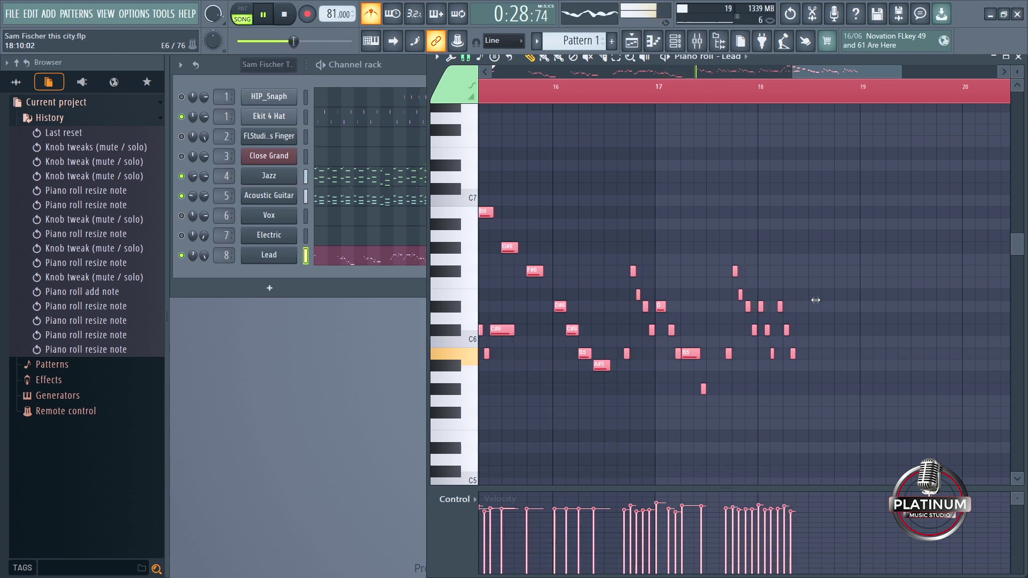
# - Show the Close Grand notes, select them all and compress them toward bar 17
pyautogui.click(181, 156)
pyautogui.click(463, 160)
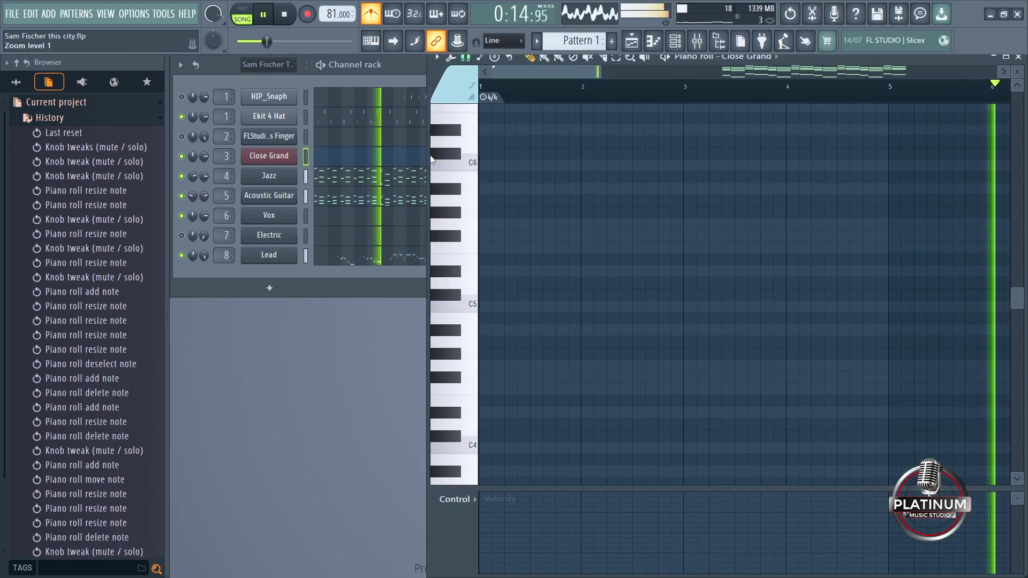
pyautogui.click(487, 163)
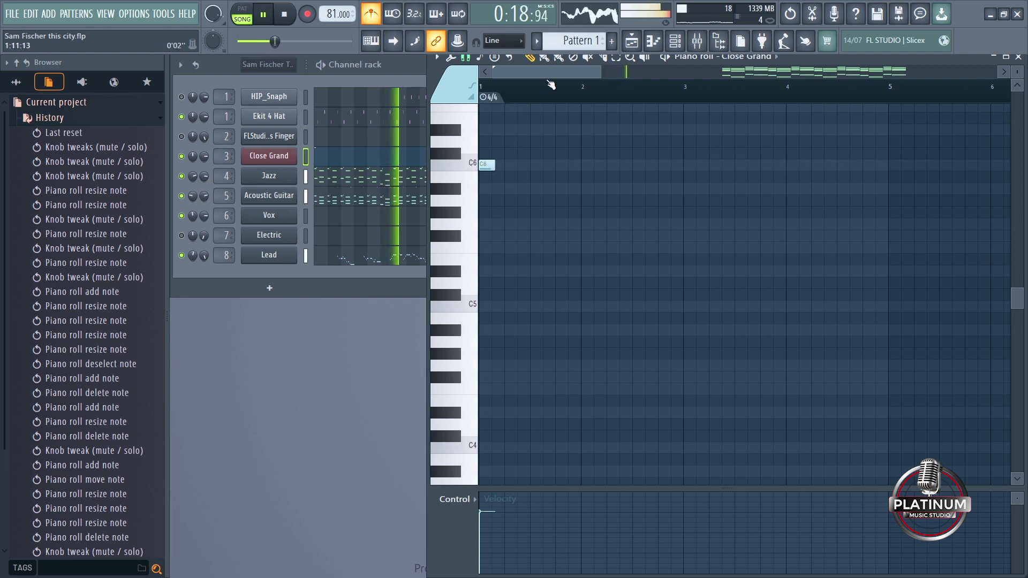
pyautogui.moveTo(551, 73); pyautogui.dragTo(887, 89)
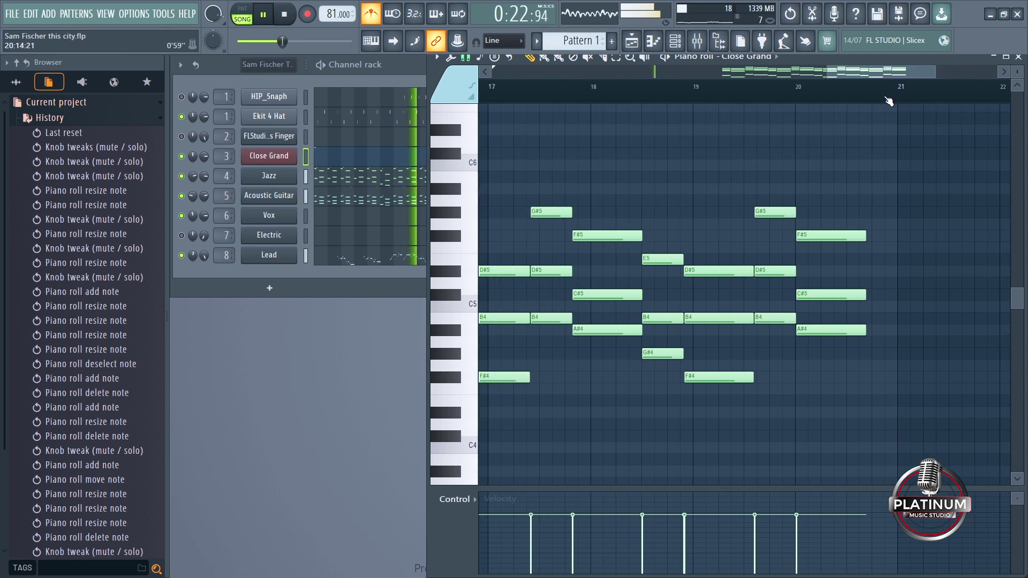
pyautogui.hotkey('ctrl', 'a')
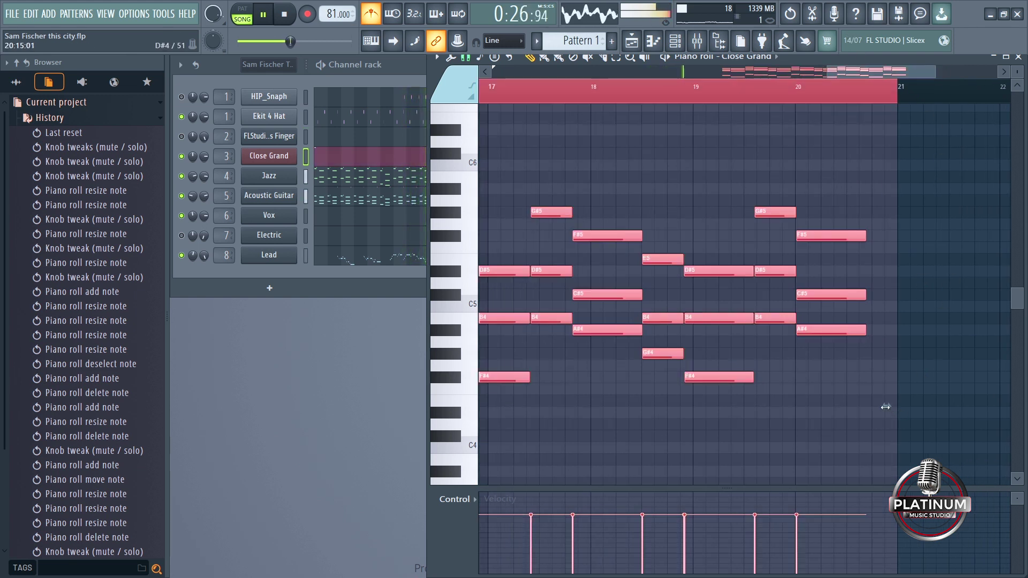
pyautogui.moveTo(886, 407); pyautogui.dragTo(711, 407)
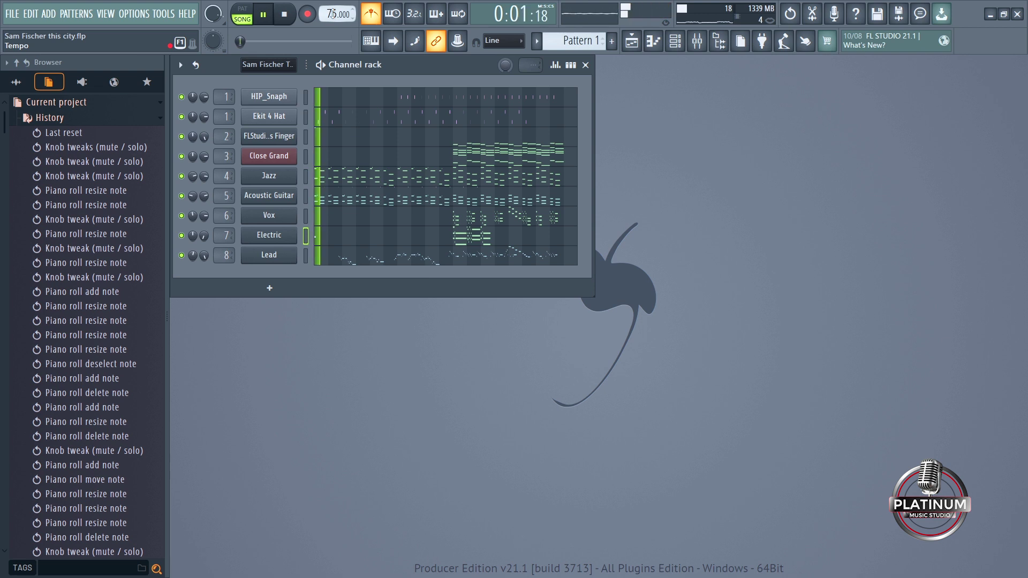
# - Save the project from the File menu
pyautogui.click(12, 13)
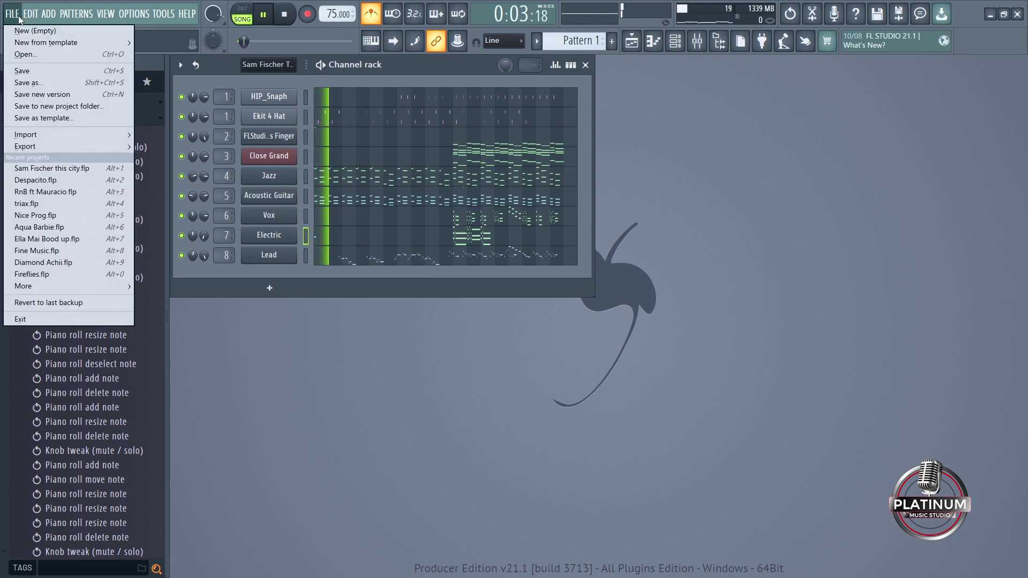
pyautogui.click(23, 71)
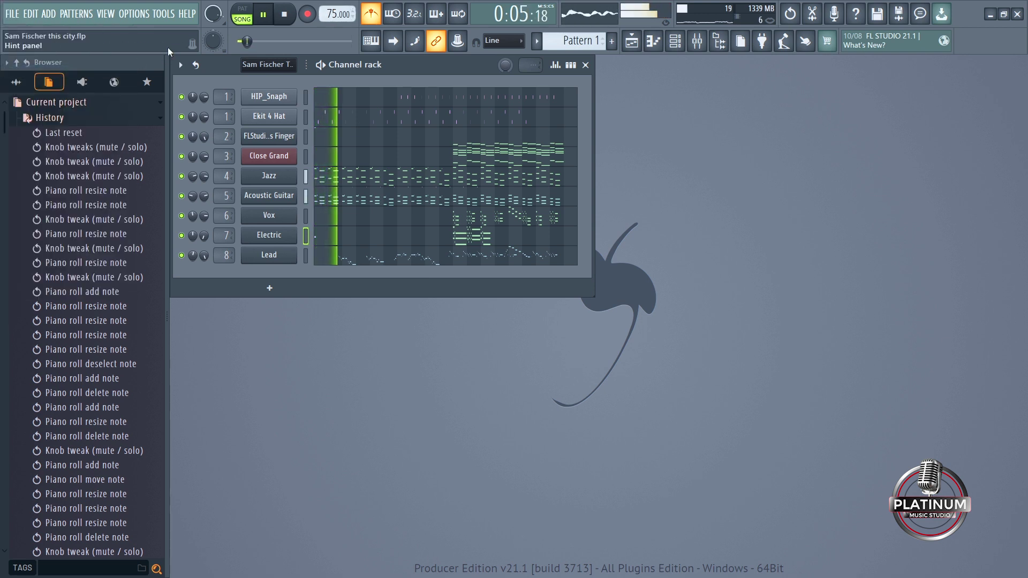